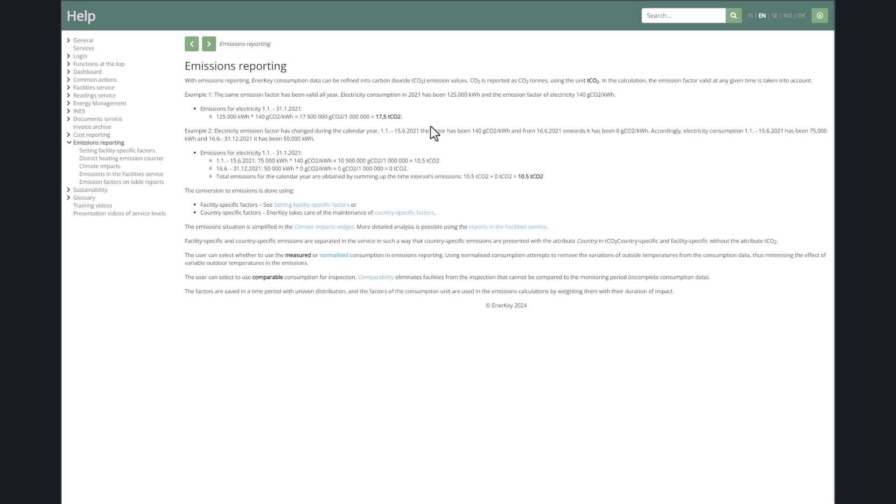
Review Example 1's emission calculation on the Emissions reporting help page, highlighting the consumption, the emission factor and the resulting tCO2
left_click_drag(249, 117, 217, 118)
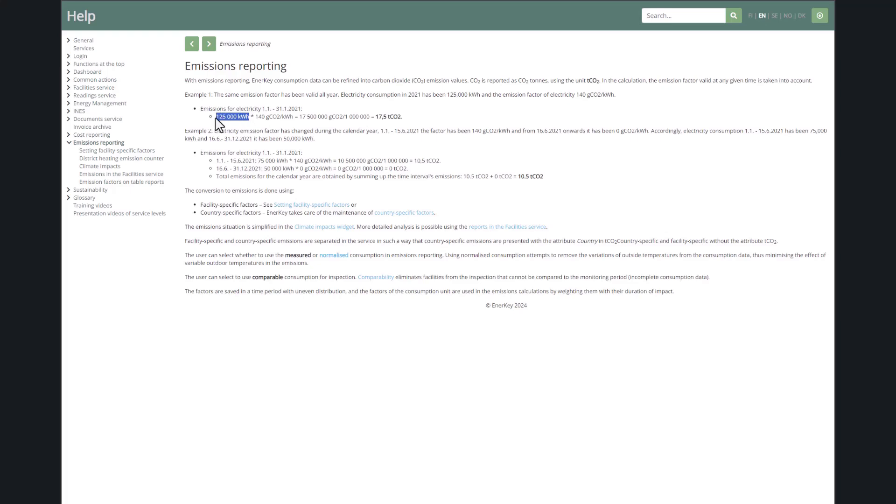
left_click_drag(291, 117, 254, 118)
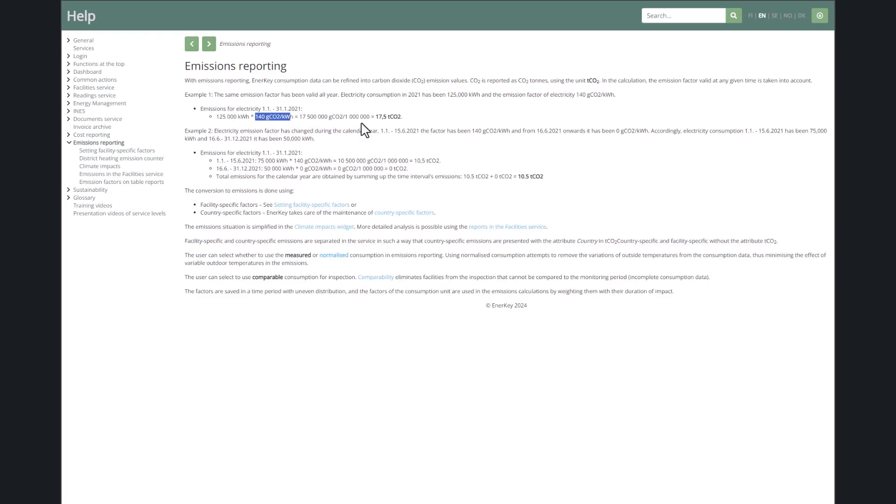
left_click(408, 117)
left_click_drag(403, 117, 378, 117)
left_click_drag(377, 118, 375, 117)
left_click(382, 127)
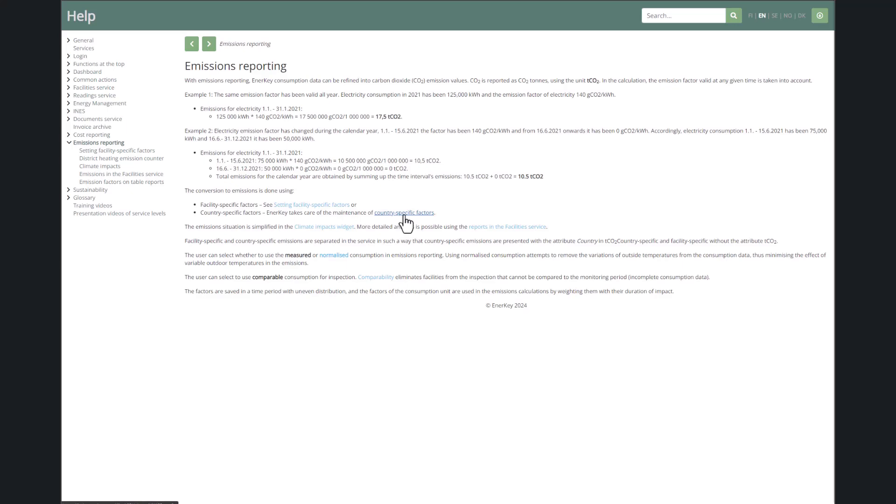
Open the help page on setting facility-specific factors and highlight the unit used for waste factors
left_click(134, 152)
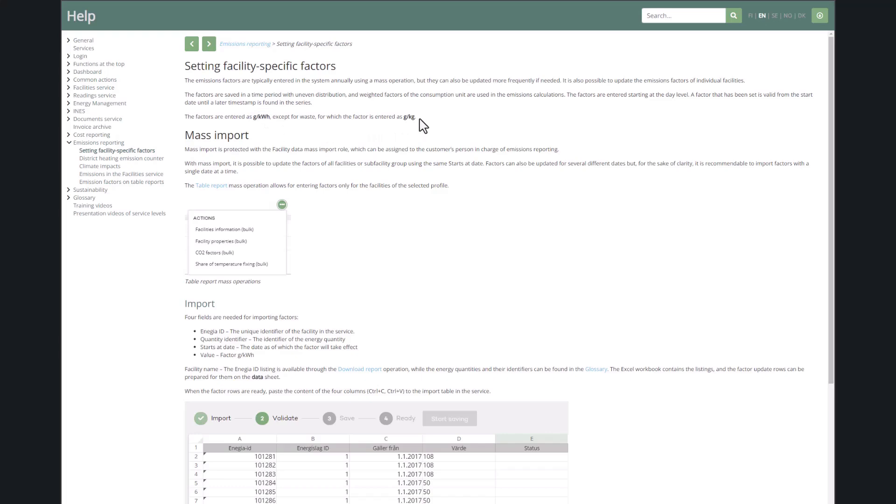
left_click_drag(415, 118, 404, 119)
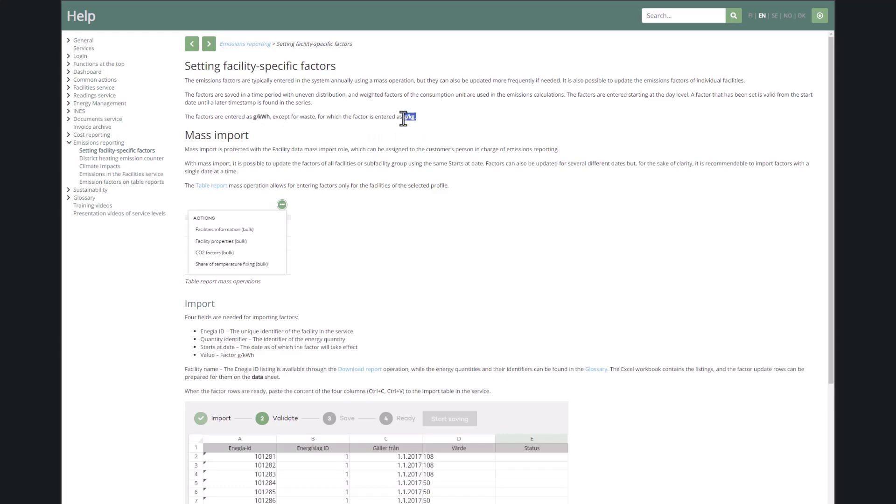
left_click(445, 124)
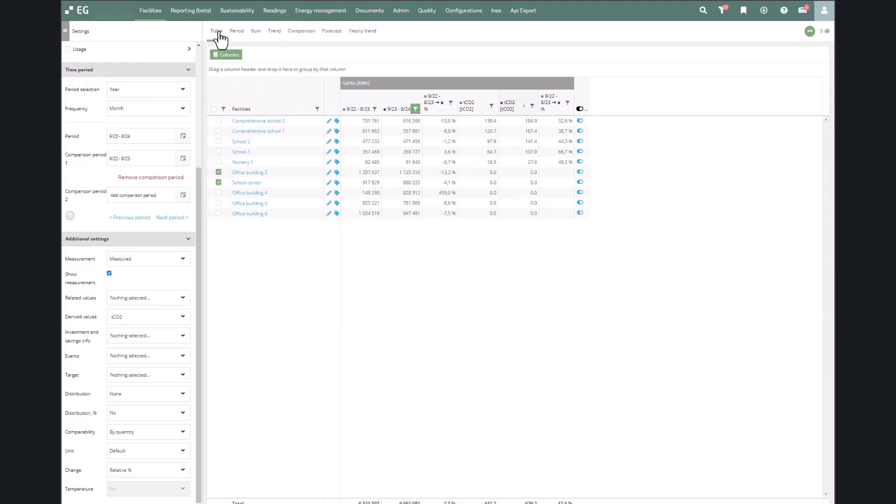
Open Office building 2's facility information for editing and examine its CO2 factors section
left_click(330, 174)
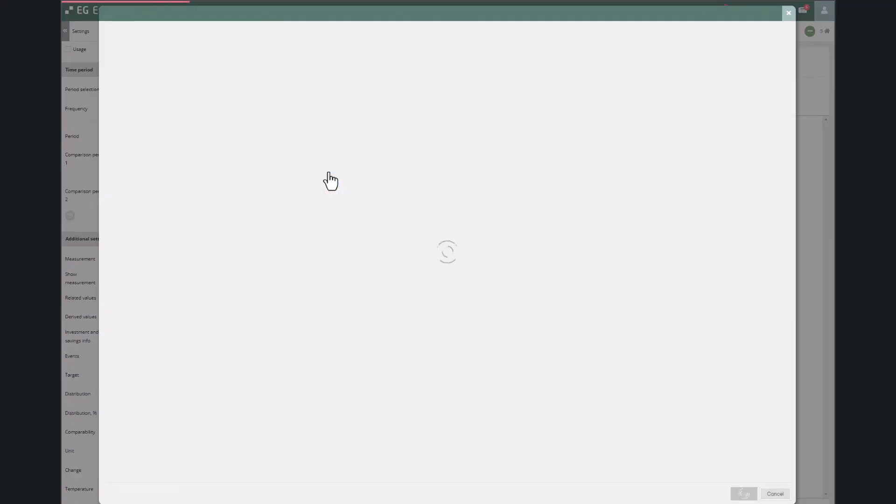
scroll(371, 259, "down", 2)
scroll(371, 259, "down", 4)
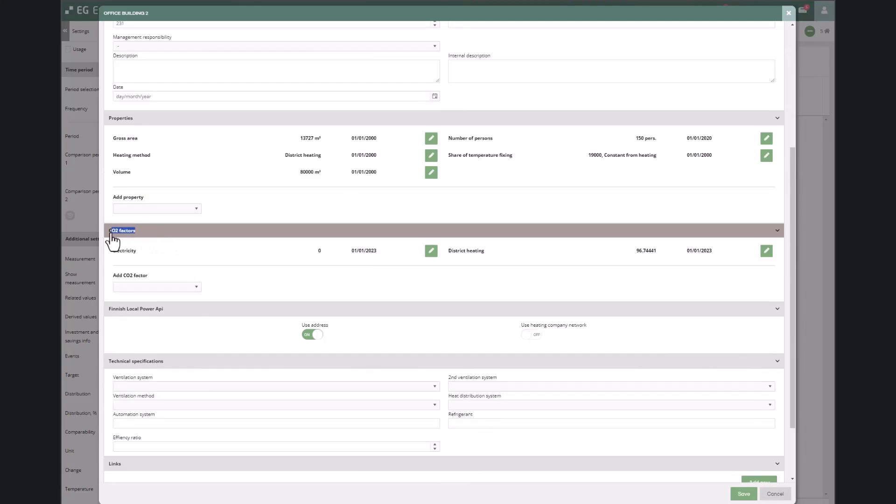
triple_click(110, 238)
left_click(182, 230)
Browse the energy types available for a new CO2 factor, then close Office building 2's information without adding one
left_click(197, 289)
left_click_drag(200, 304, 202, 329)
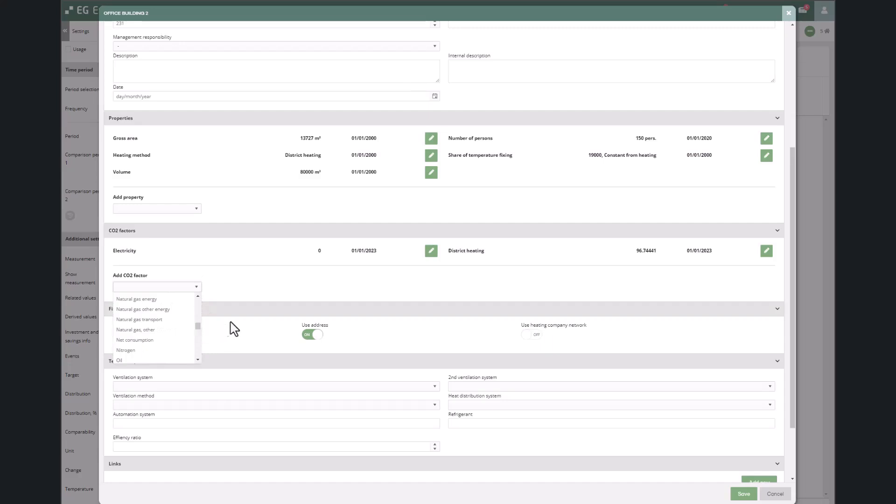
left_click(262, 297)
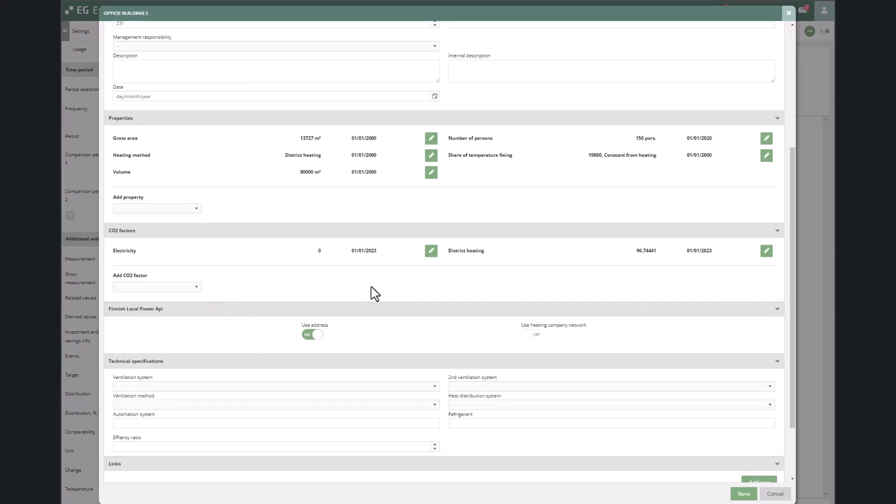
left_click(788, 19)
mouse_move(792, 24)
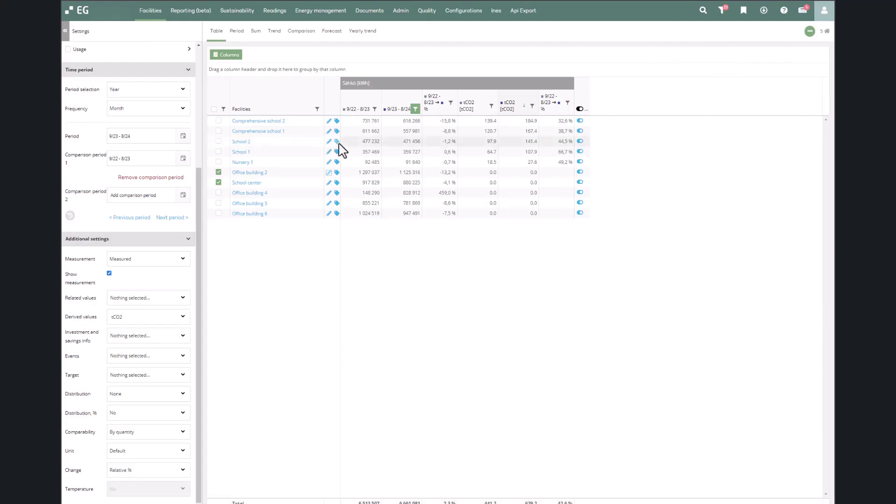
Change the facility selection from Office building 2 and School center to Office building 4 and Office building 5, then open the bulk CO2 factors import
left_click(218, 172)
left_click(218, 182)
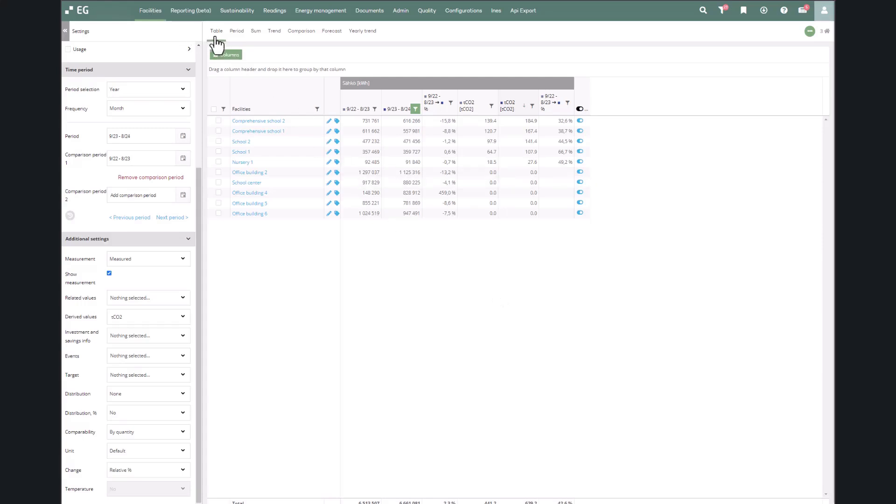
left_click(218, 192)
left_click(218, 204)
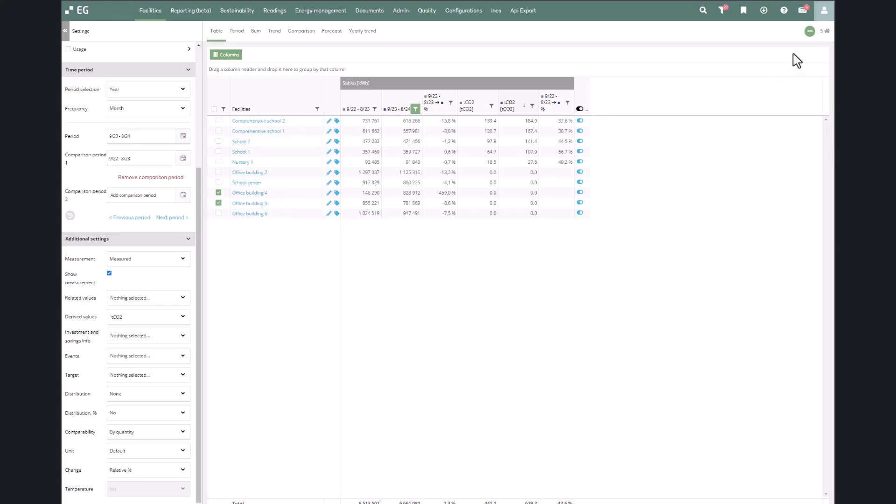
left_click(810, 33)
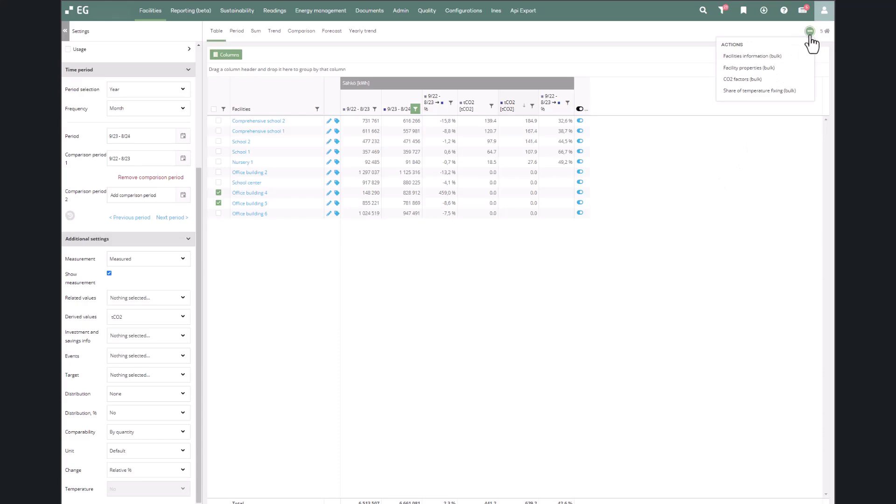
left_click(756, 81)
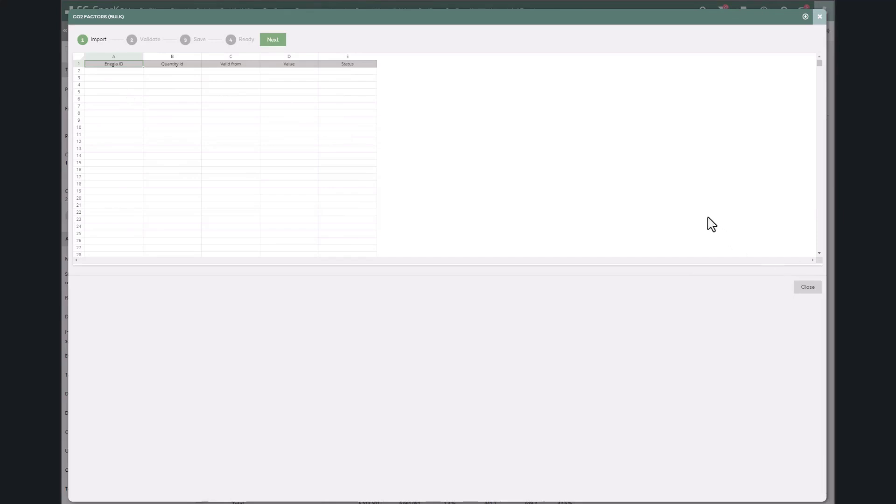
Go through the Quantity id, Valid from and Value columns of the import table, then download its Excel workbook
left_click(184, 65)
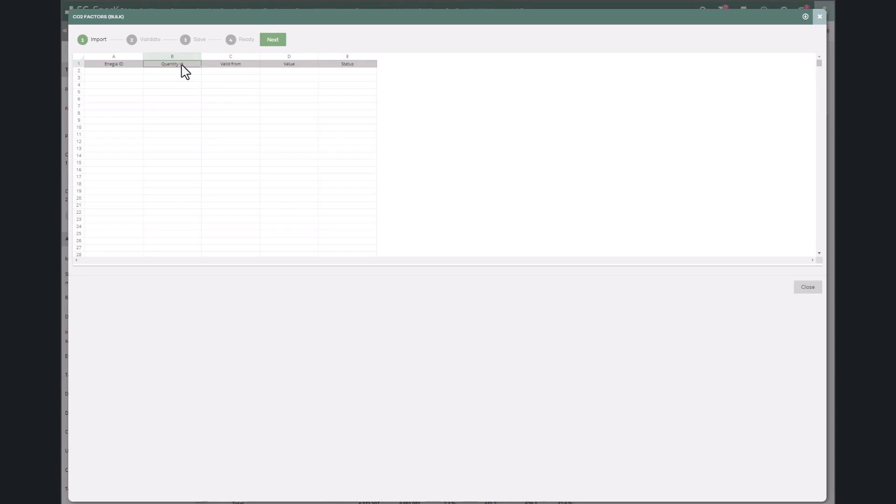
left_click(214, 67)
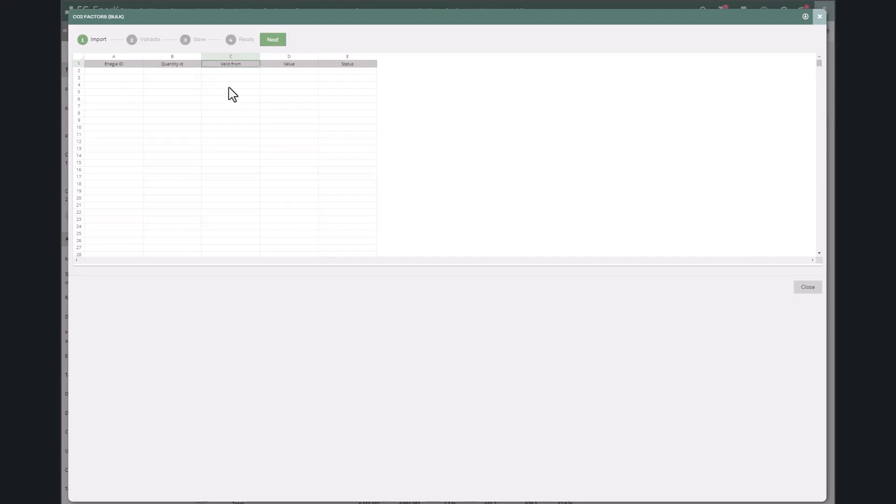
left_click(285, 66)
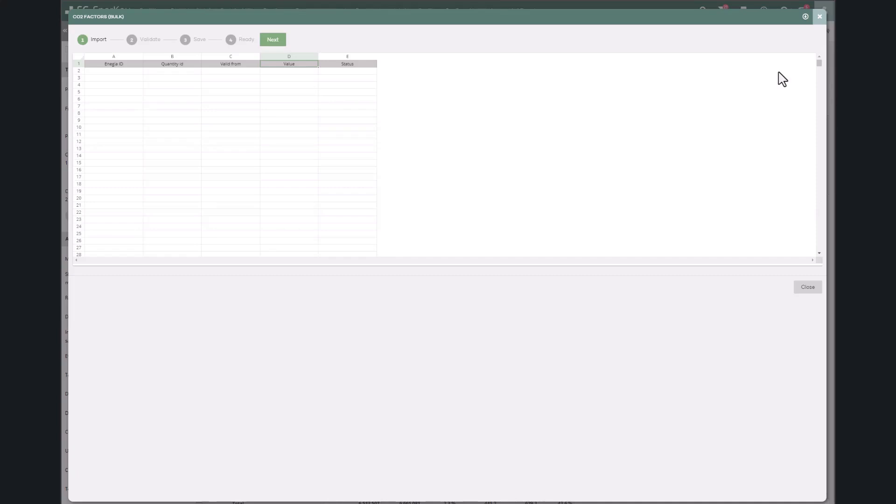
left_click(806, 17)
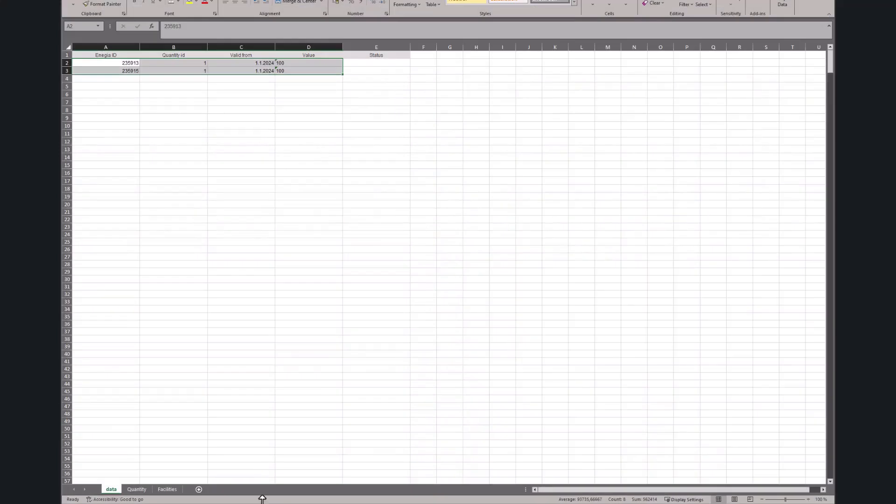
In the Excel workbook, check the Enegia IDs and facility names on the Facilities sheet, then return to the data sheet
left_click(265, 354)
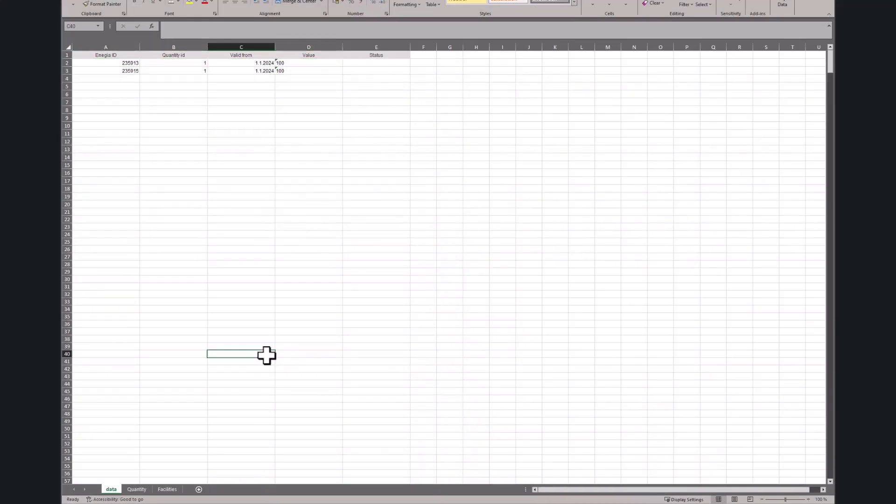
left_click(176, 488)
left_click(197, 337)
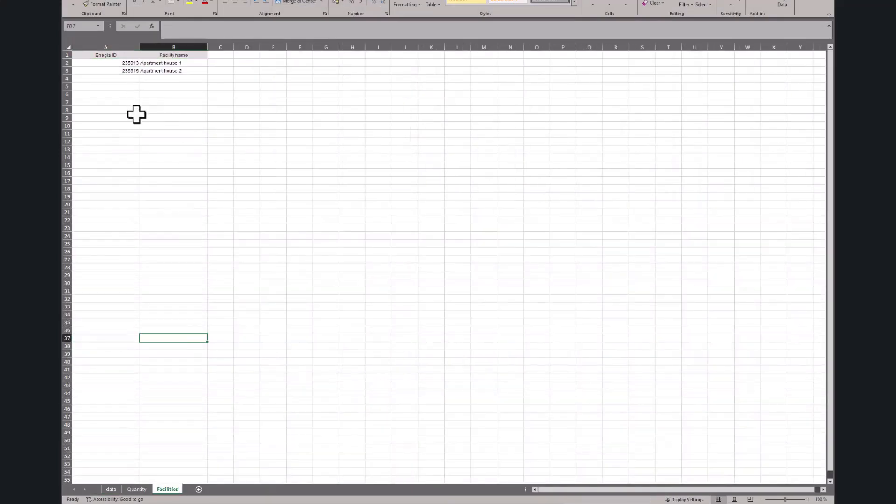
left_click(114, 489)
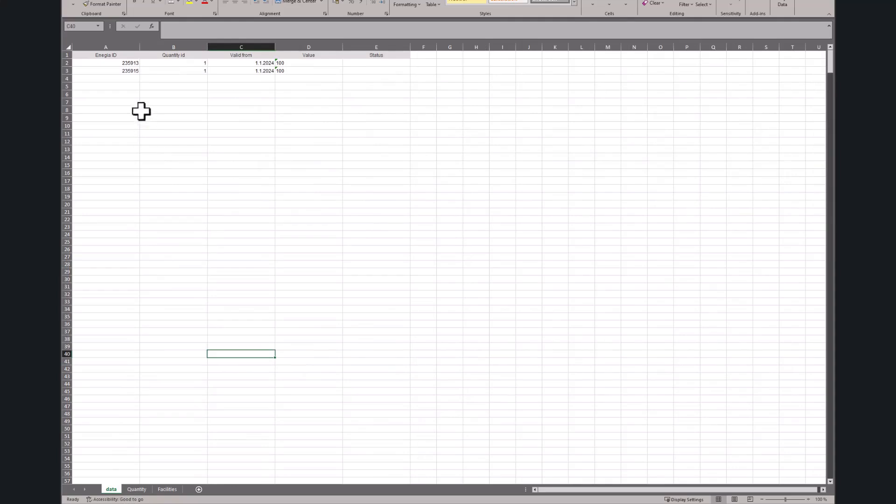
Copy the factor rows A2:D3 from the data sheet and paste them into the EnerKey bulk import table starting at cell A2
left_click_drag(130, 63, 295, 69)
key("ctrl+c")
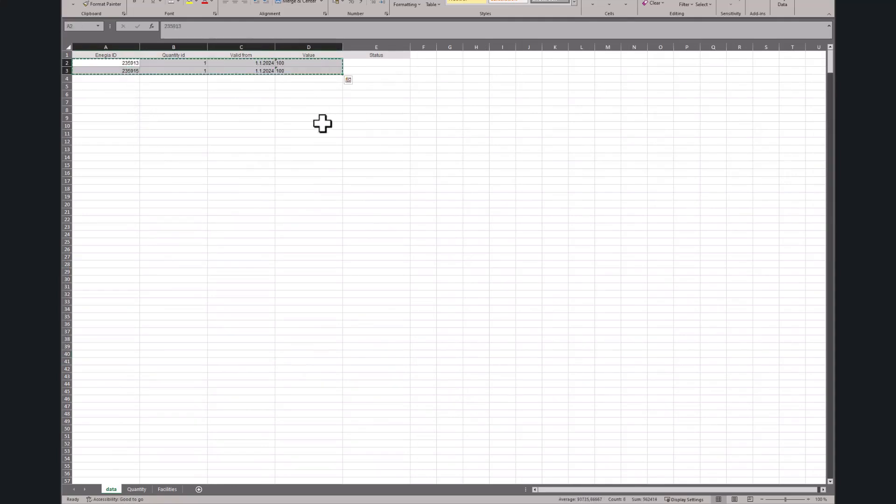
key("alt+Tab")
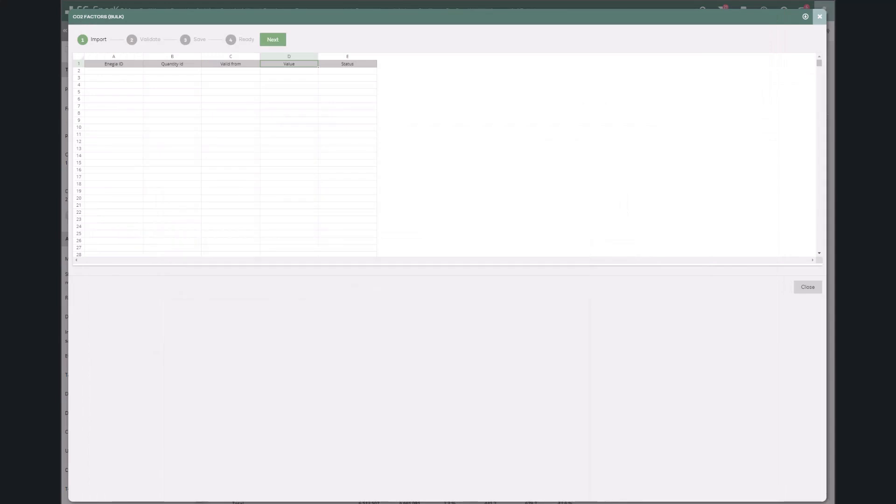
left_click(126, 71)
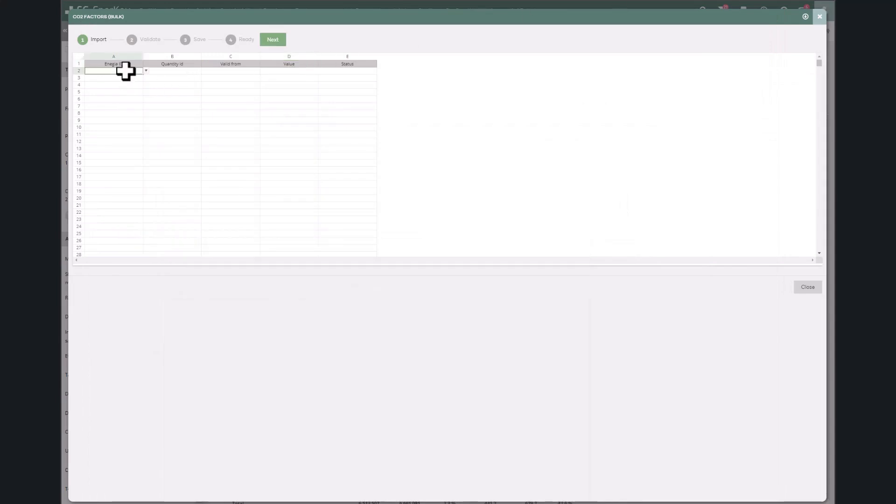
key("ctrl+v")
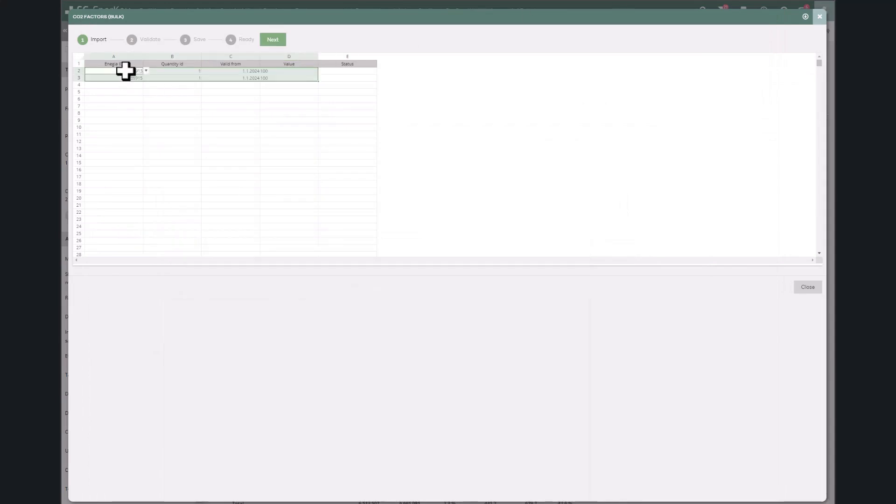
left_click(292, 142)
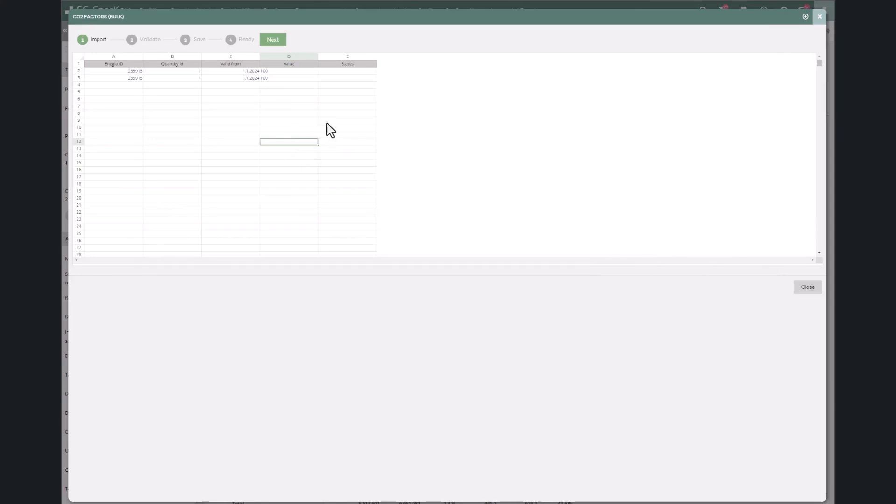
Validate and save the two pasted CO2 factor rows, checking their Status cells
left_click(270, 39)
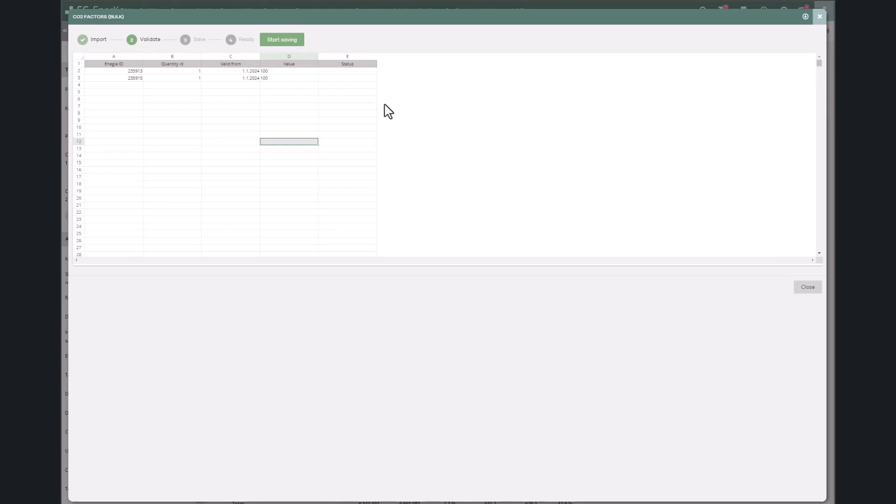
left_click_drag(353, 72, 352, 78)
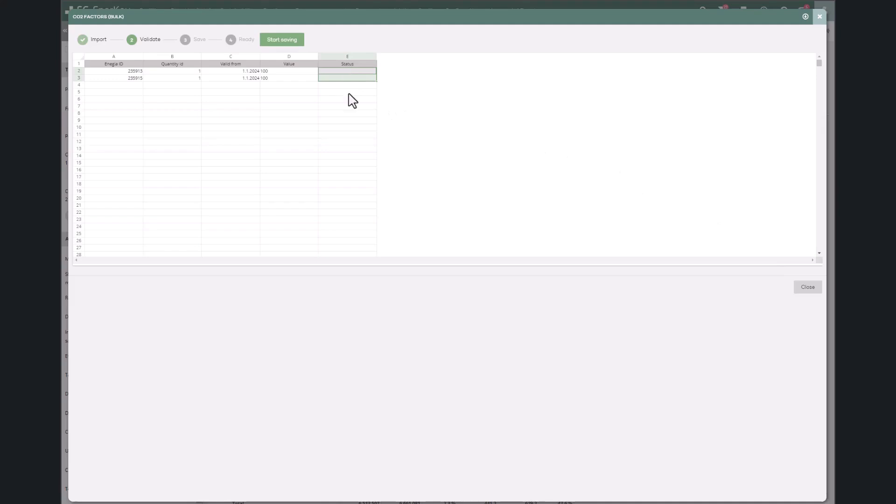
left_click(347, 99)
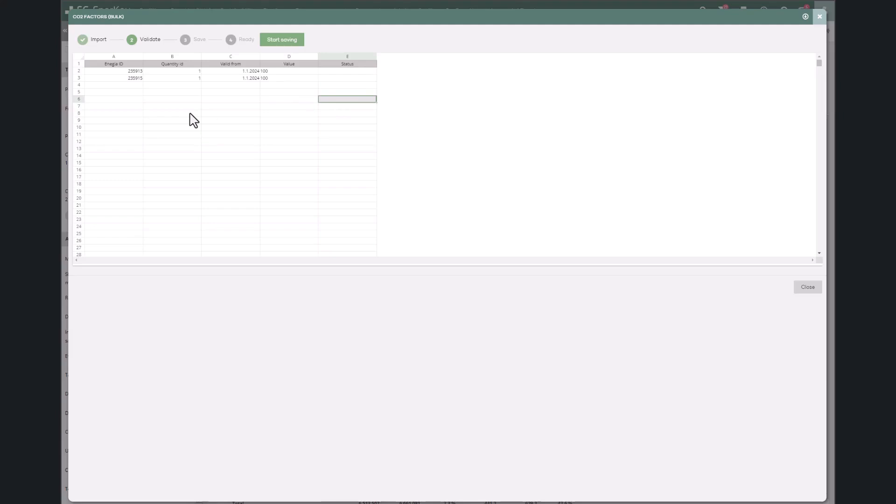
left_click(243, 107)
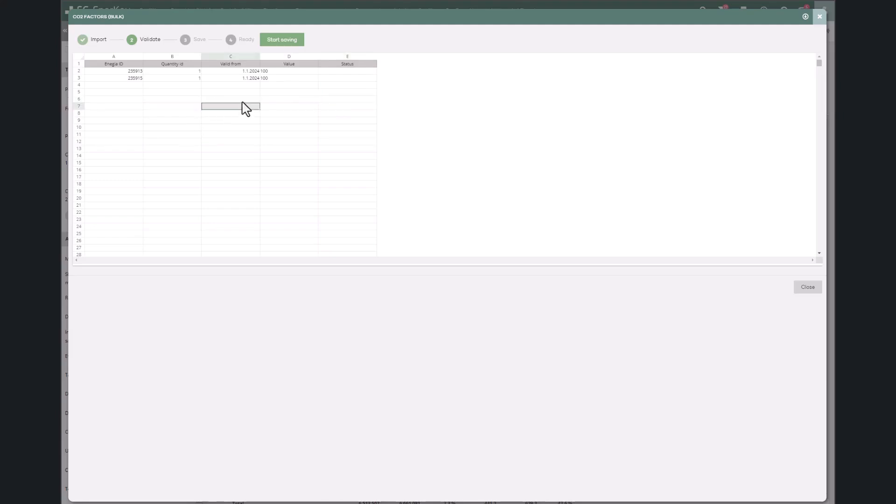
left_click(246, 81)
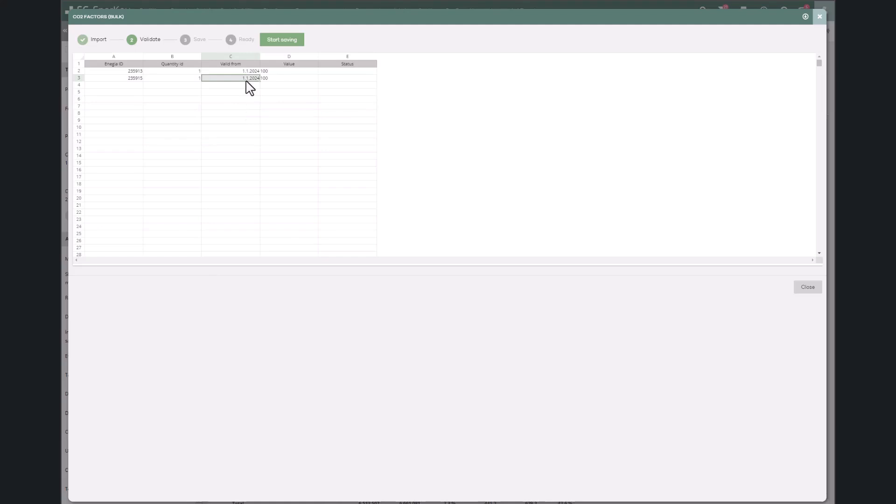
left_click(284, 100)
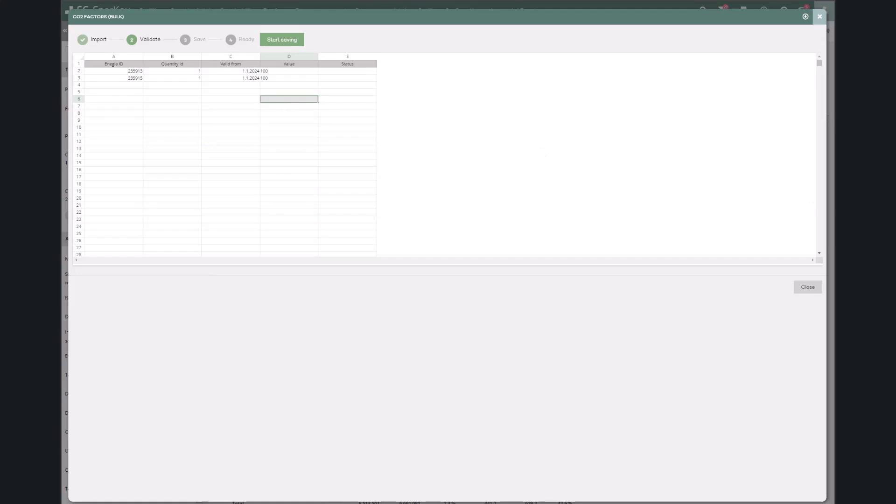
left_click(280, 42)
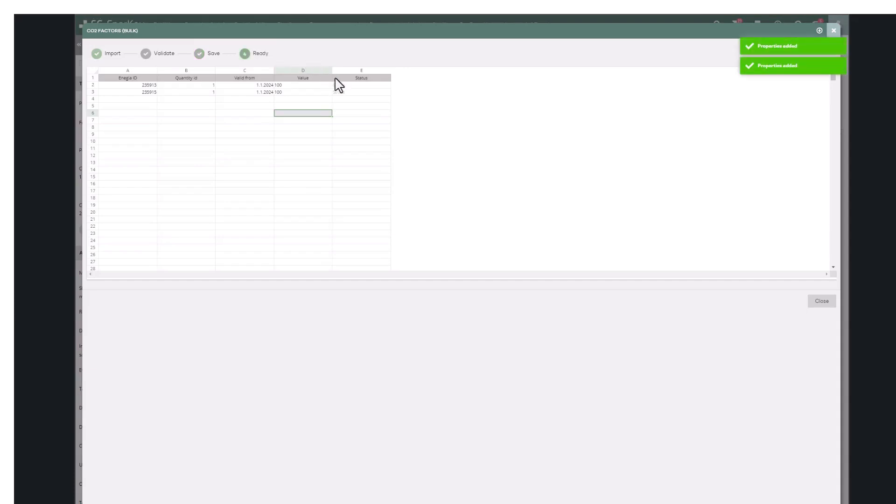
left_click_drag(348, 86, 347, 94)
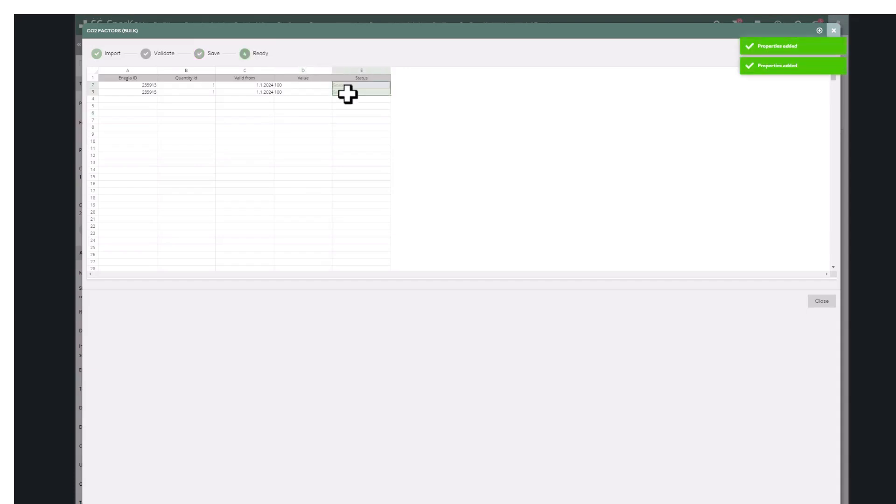
Deselect the Status cells and close the CO2 factors bulk import
left_click(359, 115)
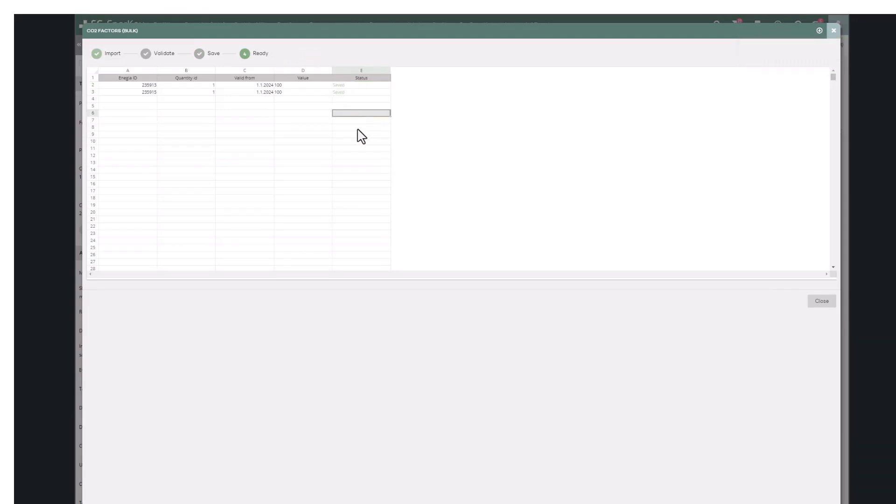
left_click(834, 31)
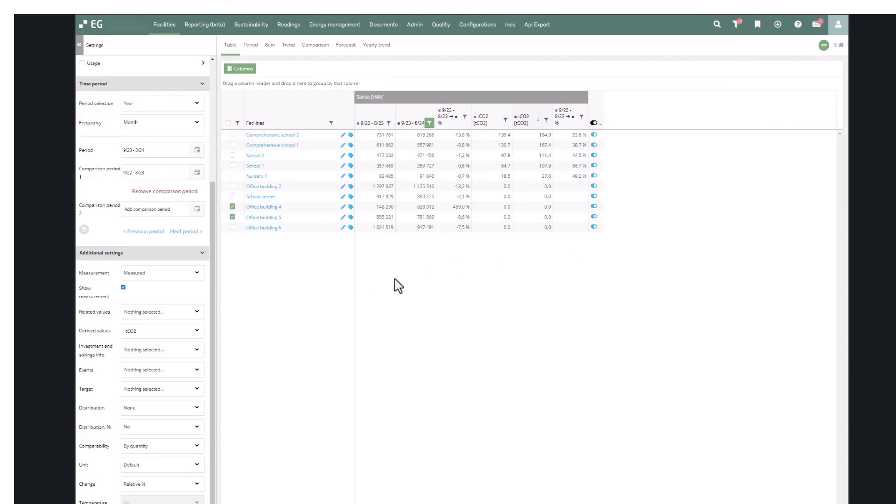
Add tCO2loc to the derived values of the facilities table and review the available measurement options
left_click(150, 332)
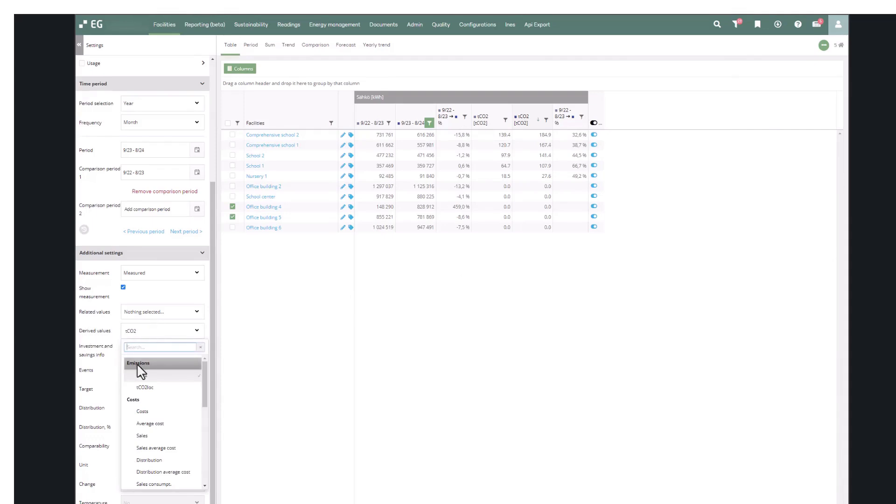
left_click(164, 391)
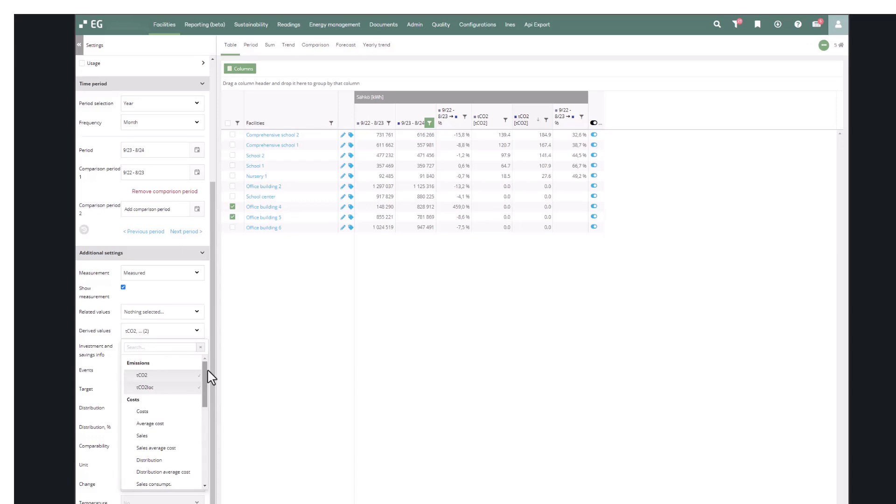
left_click(261, 361)
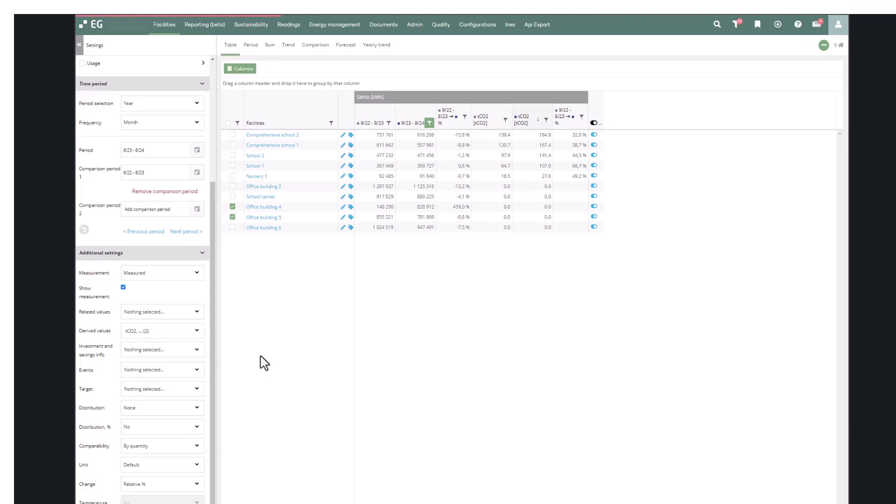
left_click(148, 276)
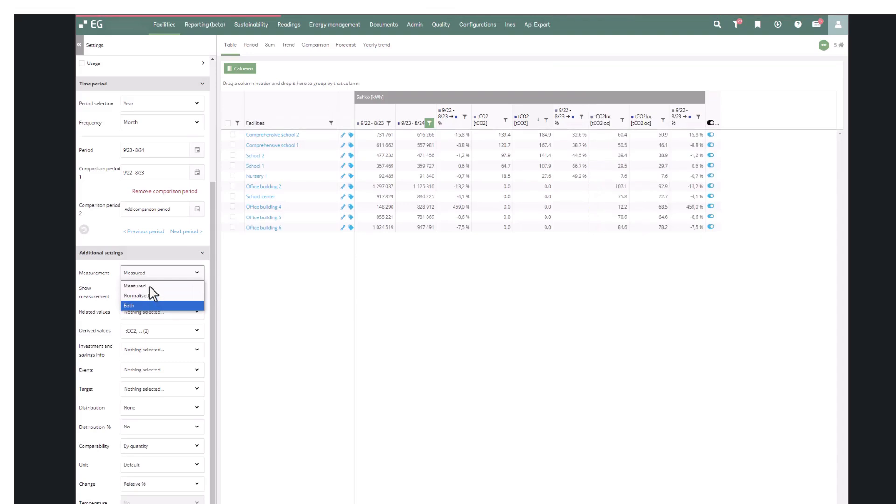
left_click(328, 286)
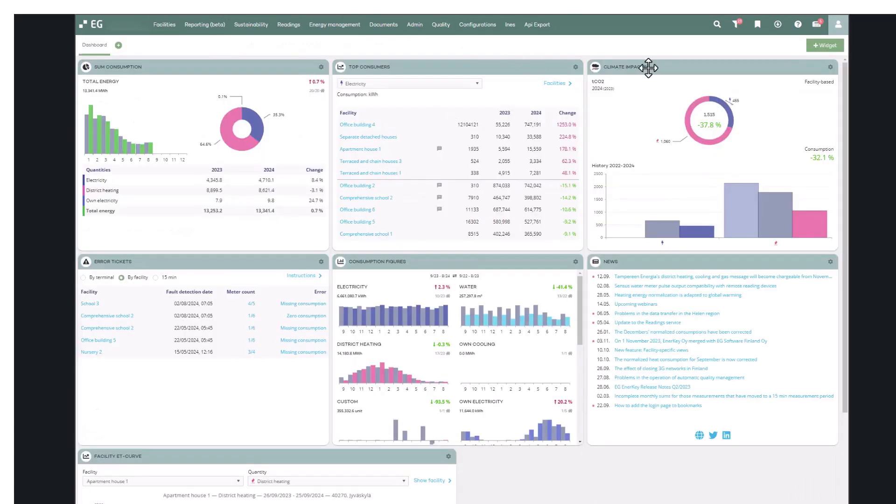
Look up the Climate impacts widget in the list of dashboard widgets, then close the list
left_click_drag(645, 66, 640, 66)
left_click(815, 50)
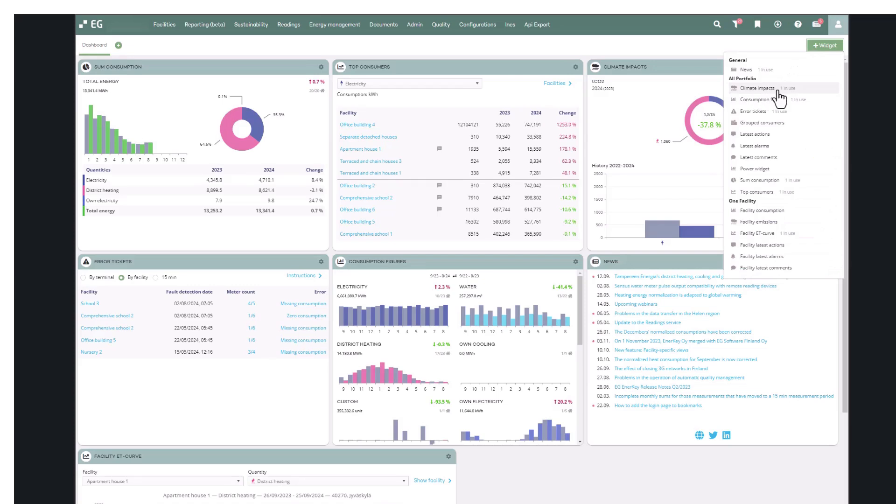
left_click(698, 63)
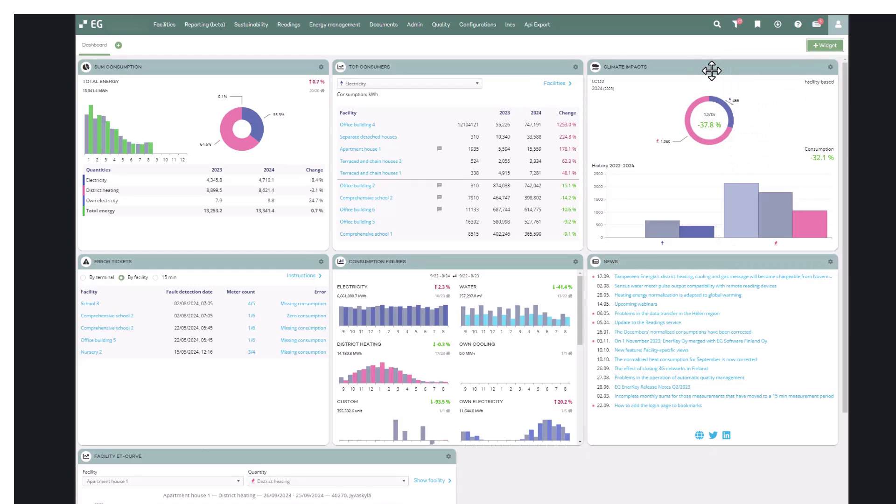
Examine the Climate impacts widget's comparison years, electricity and district heating shares, total emissions, percentage change and 2022–2024 district heating history
left_click_drag(601, 88, 592, 88)
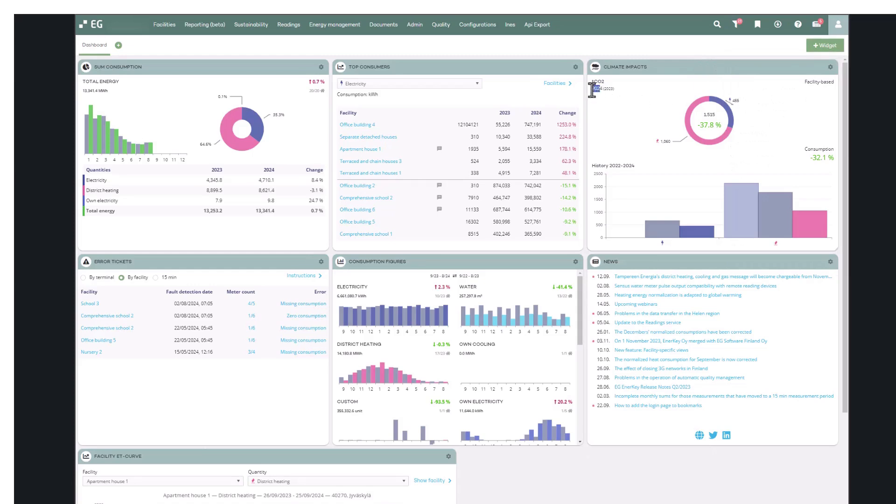
left_click(636, 100)
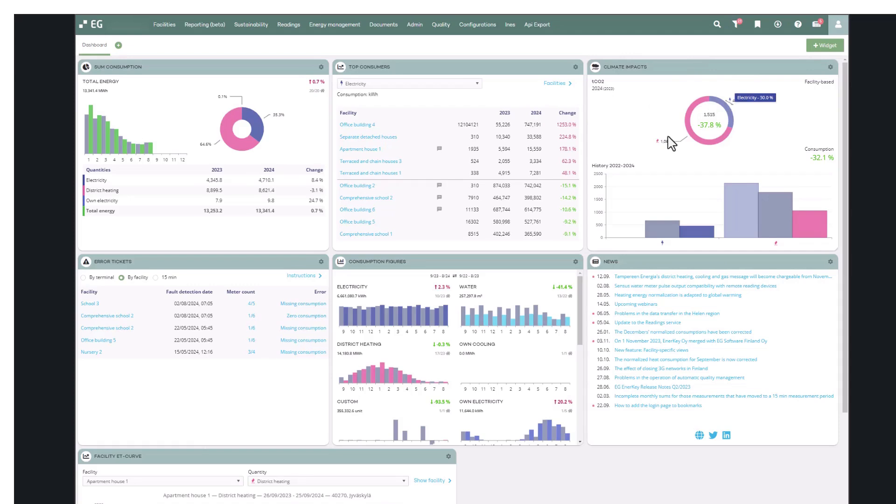
mouse_move(710, 143)
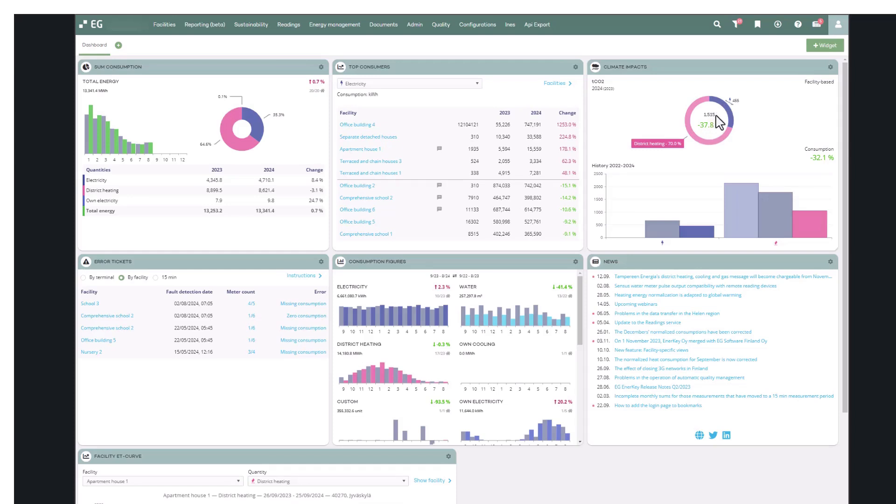
left_click_drag(715, 114, 705, 116)
double_click(708, 125)
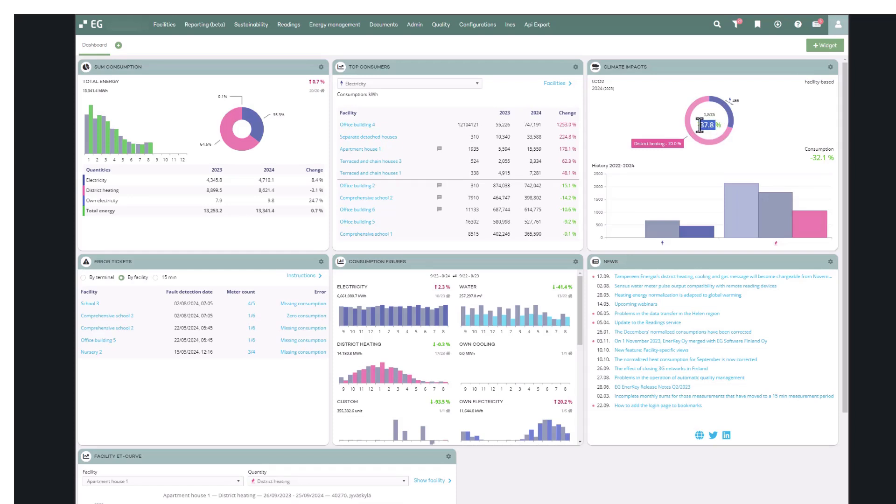
left_click(763, 123)
mouse_move(743, 193)
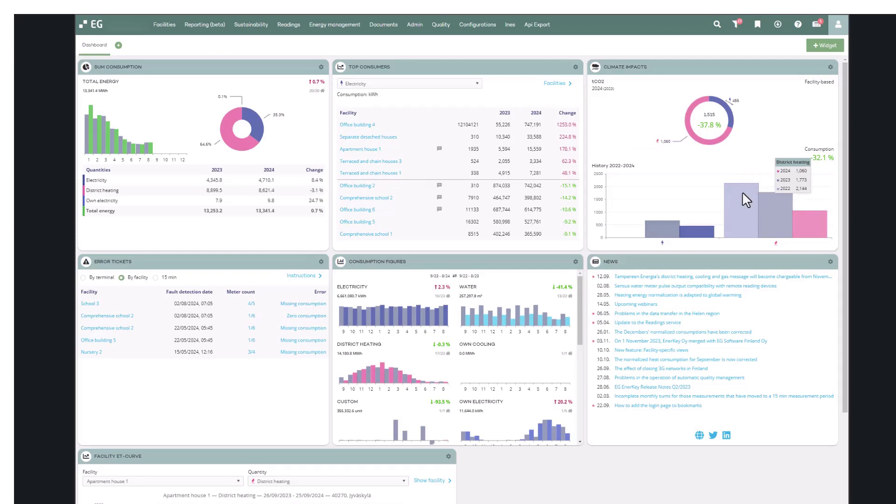
Open the Climate impacts widget's settings and review the Factors, Measurement and Comparability options
left_click(831, 68)
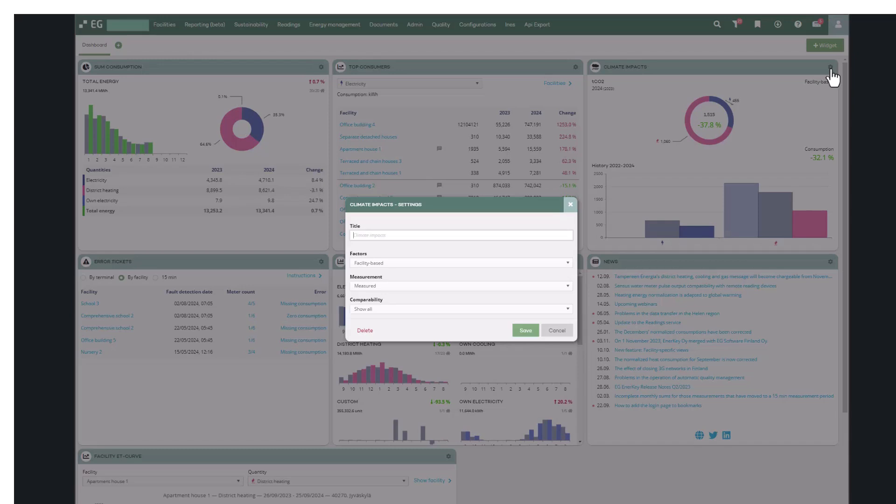
left_click(399, 264)
left_click(400, 274)
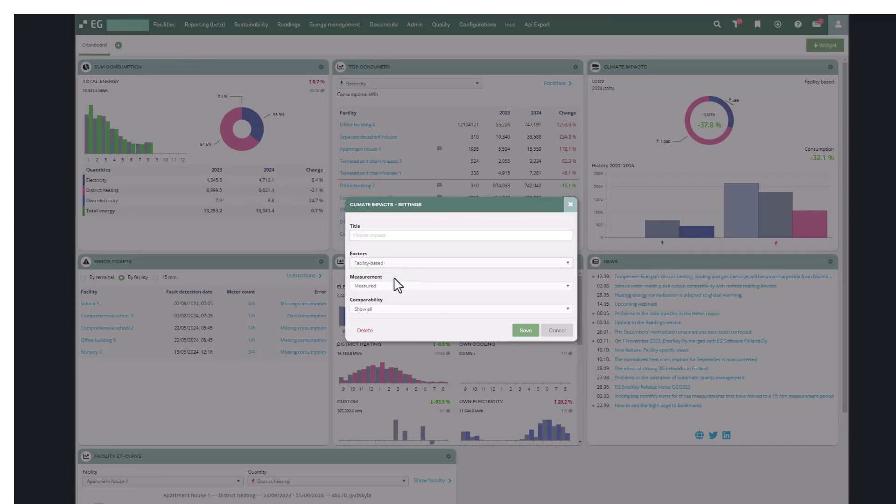
left_click(397, 286)
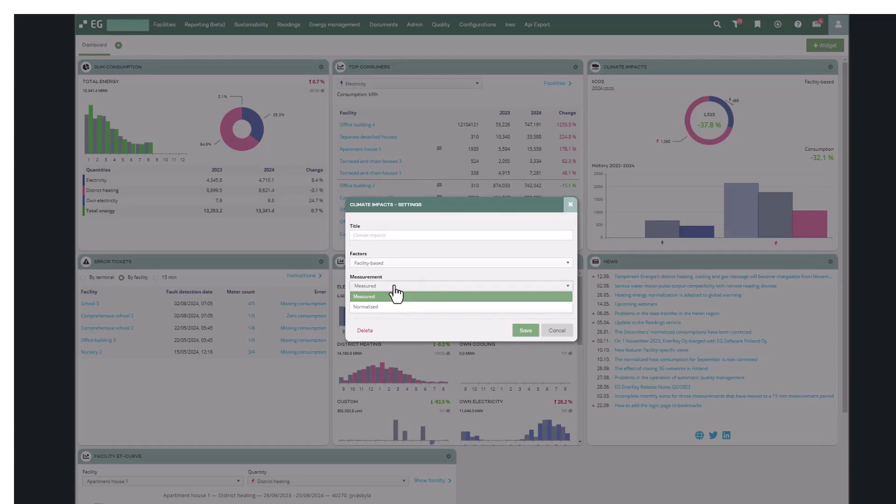
left_click(395, 288)
left_click(400, 309)
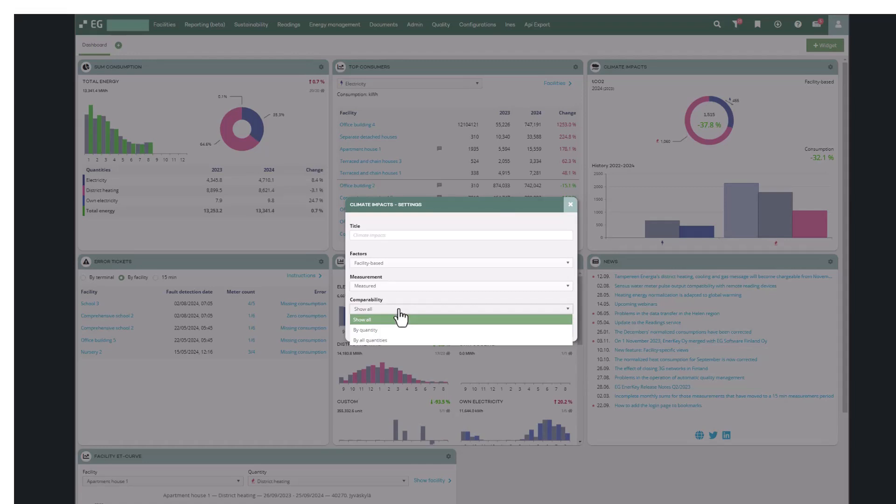
left_click(401, 320)
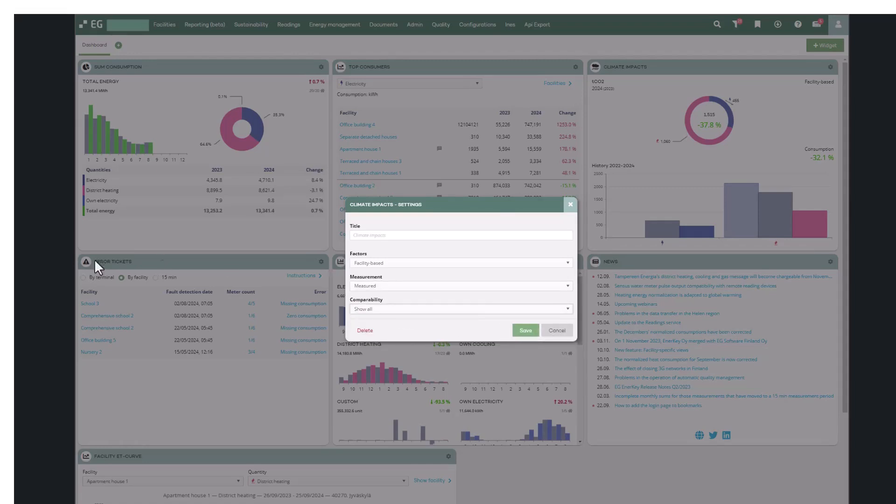